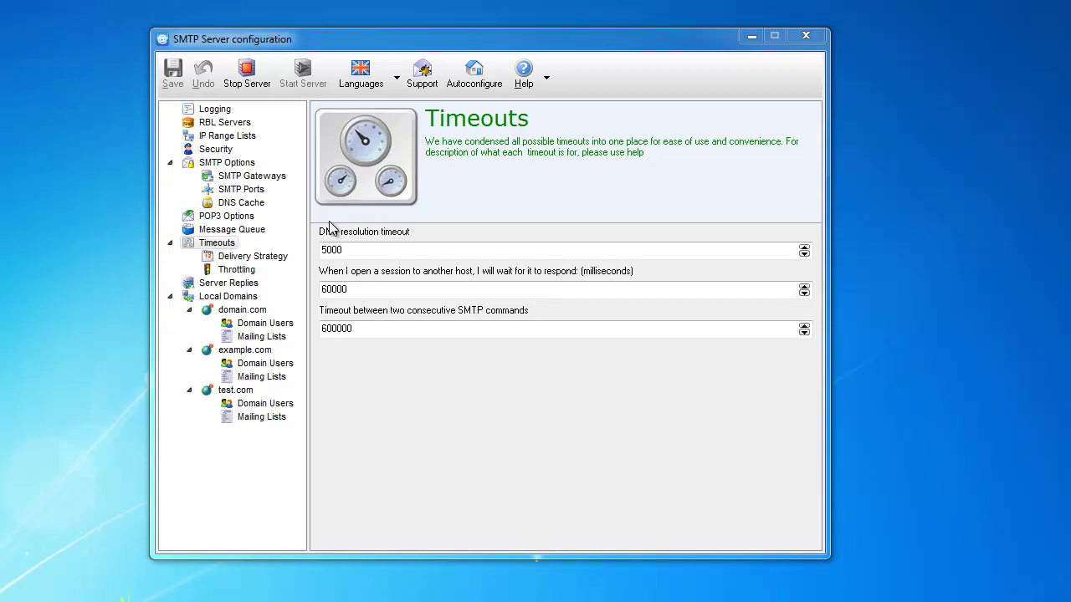
Examine the DNS resolution timeout in the Timeouts settings, checking the Delivery Strategy and DNS Cache settings as well.
left_click(251, 257)
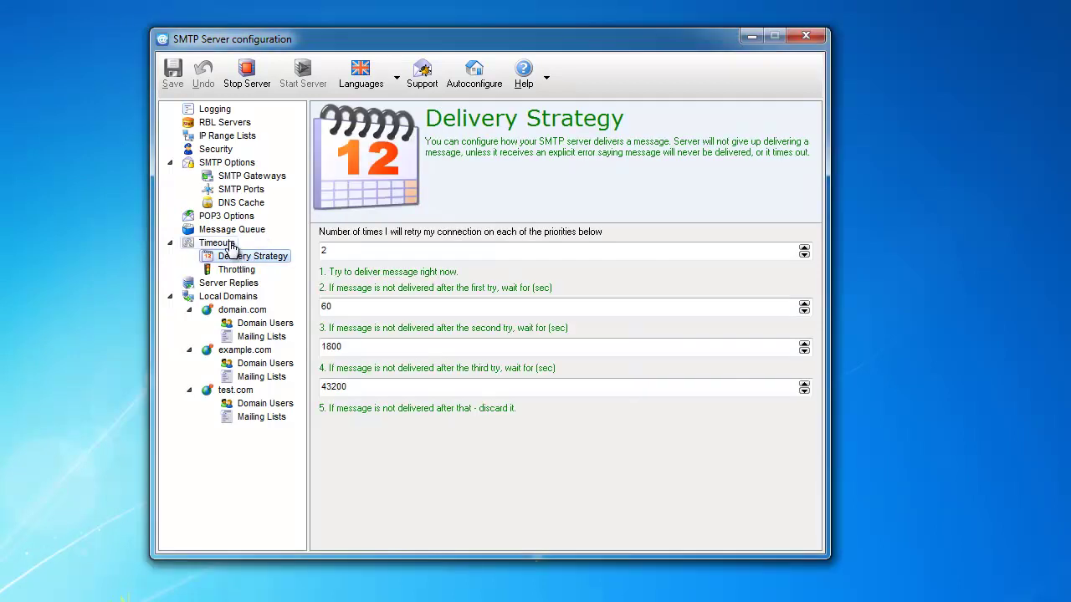
left_click(232, 245)
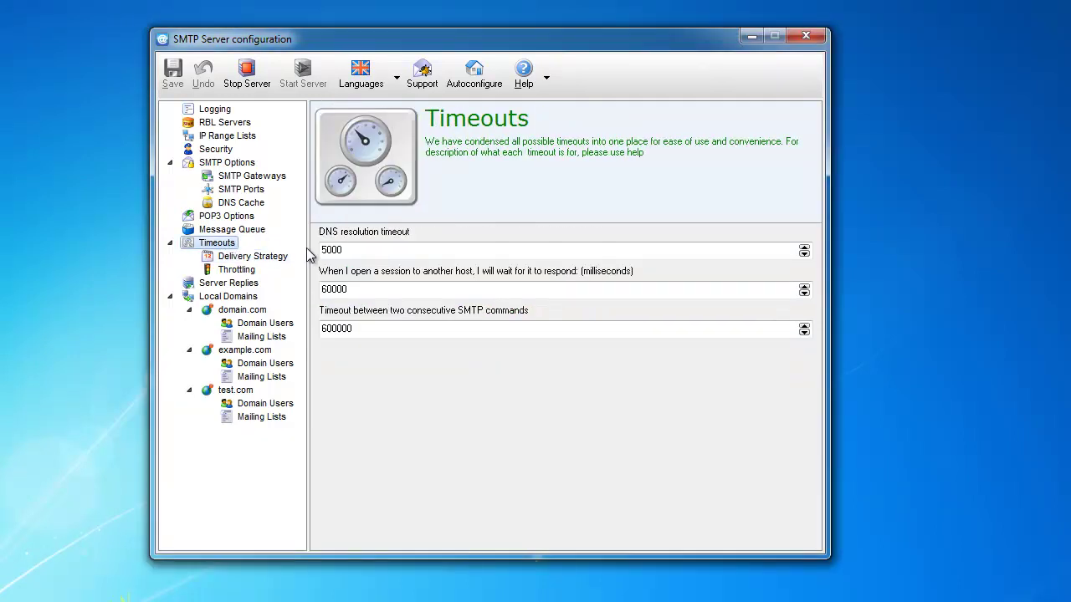
mouse_move(343, 249)
mouse_move(413, 252)
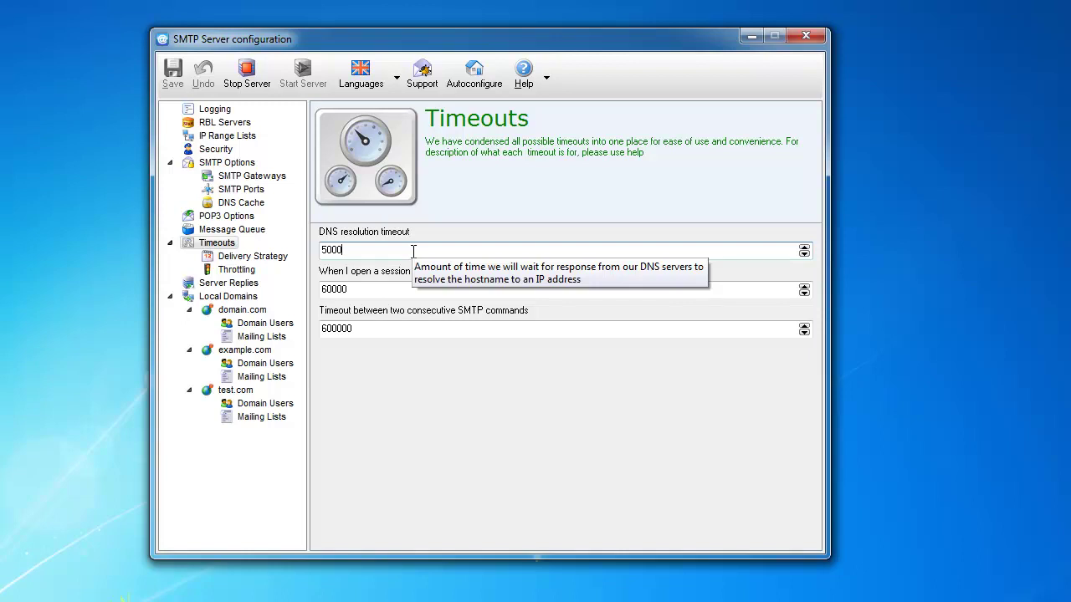
left_click(242, 205)
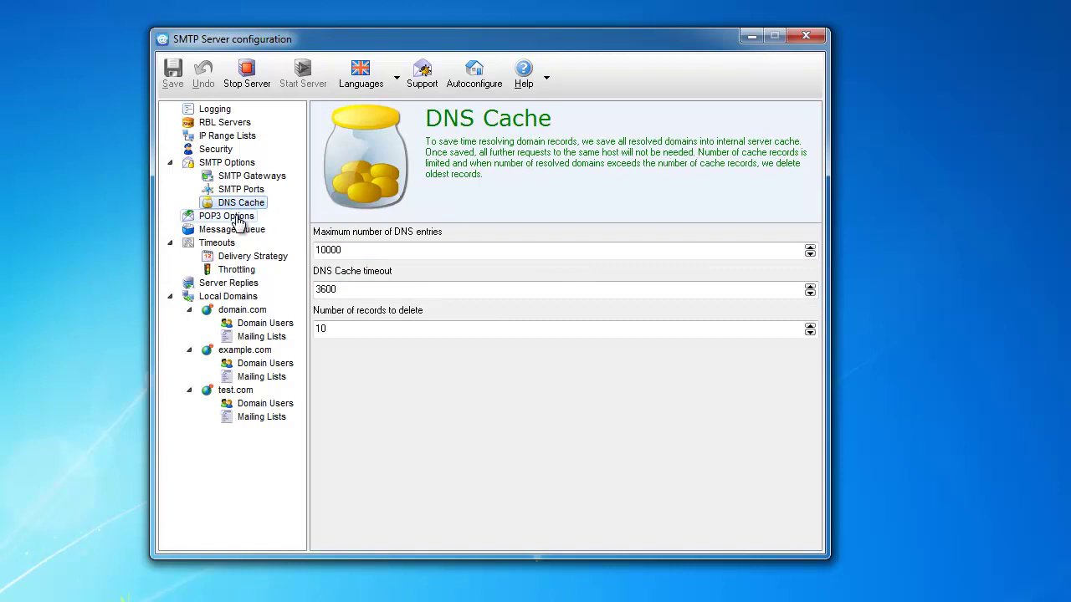
left_click(219, 244)
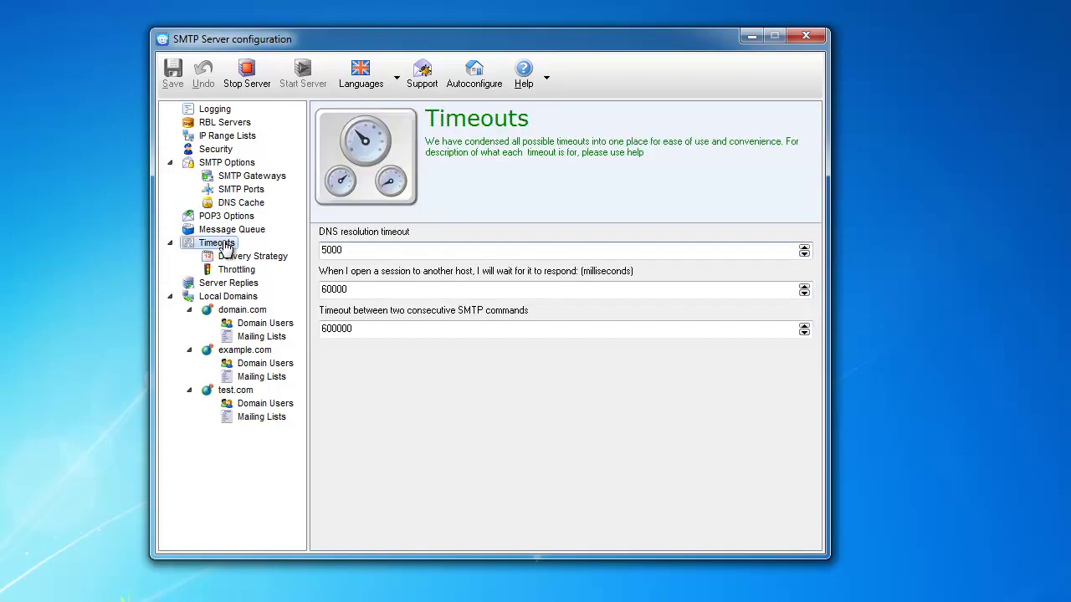
left_click(355, 253)
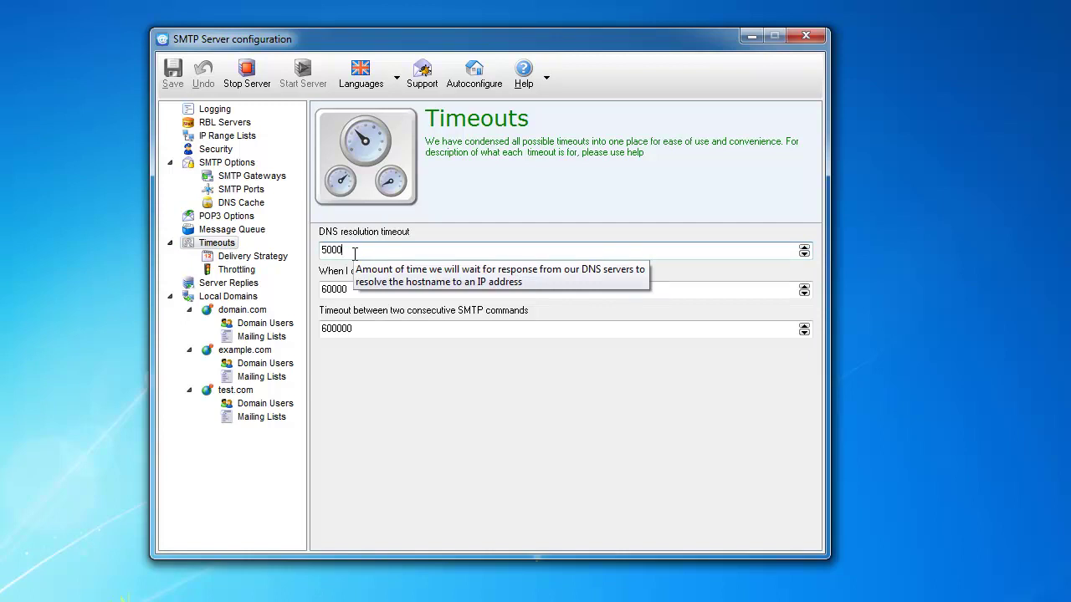
left_click_drag(355, 253, 316, 253)
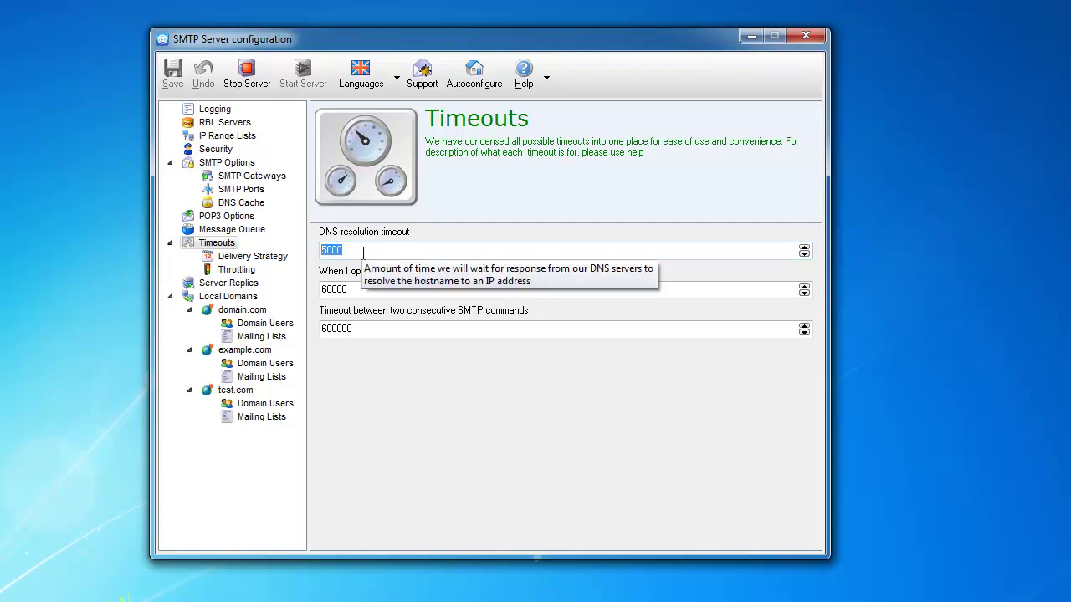
left_click(323, 251)
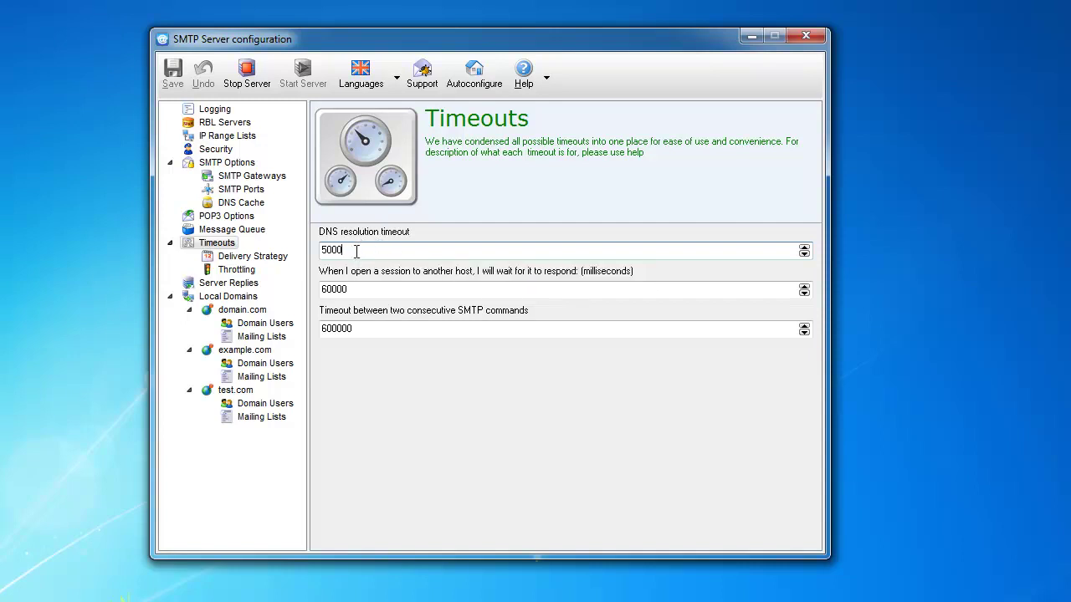
mouse_move(355, 251)
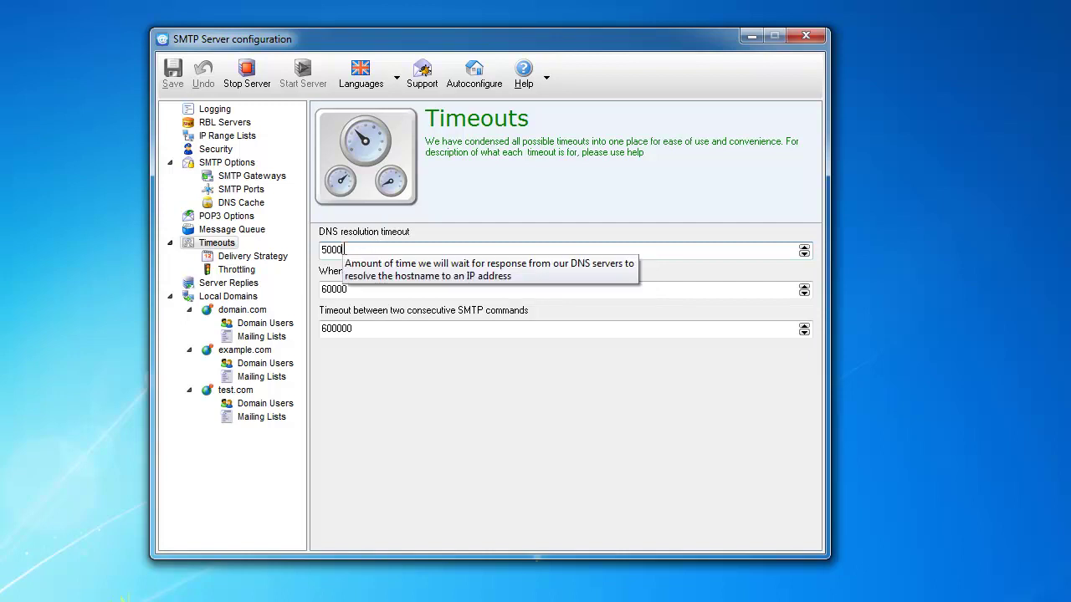
double_click(342, 250)
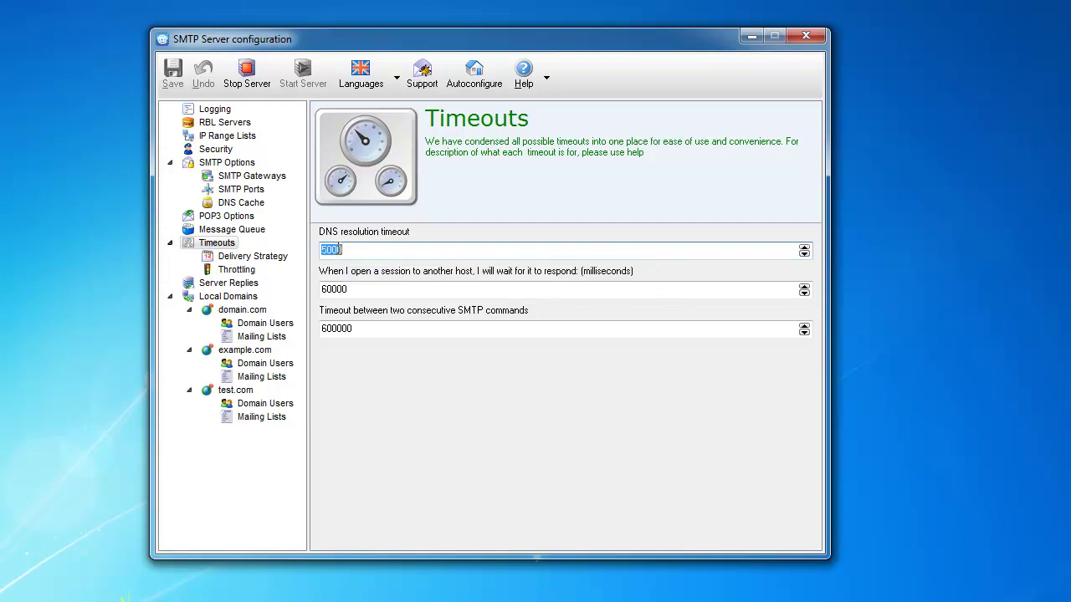
Examine the timeout for another host's response and the timeout between two consecutive SMTP commands.
left_click(358, 289)
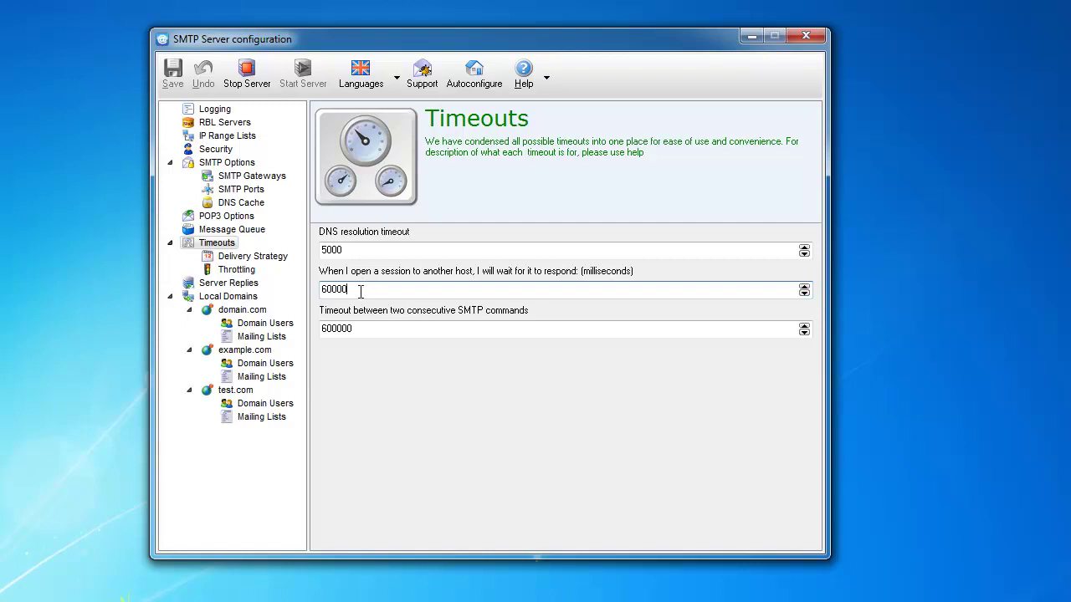
key("Left")
key("Left")
key("Left")
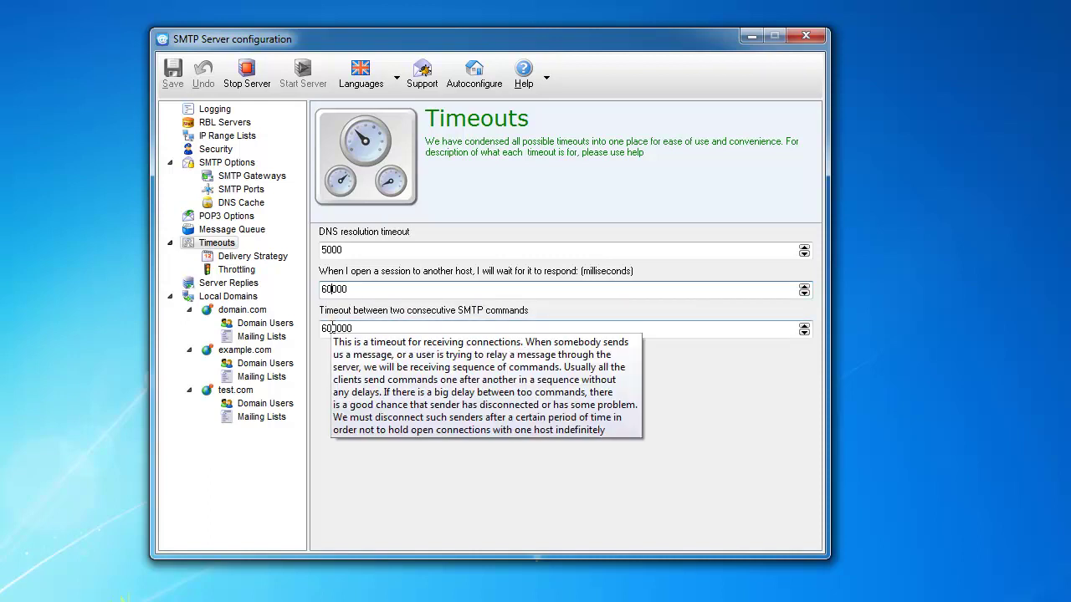
left_click(332, 328)
mouse_move(366, 326)
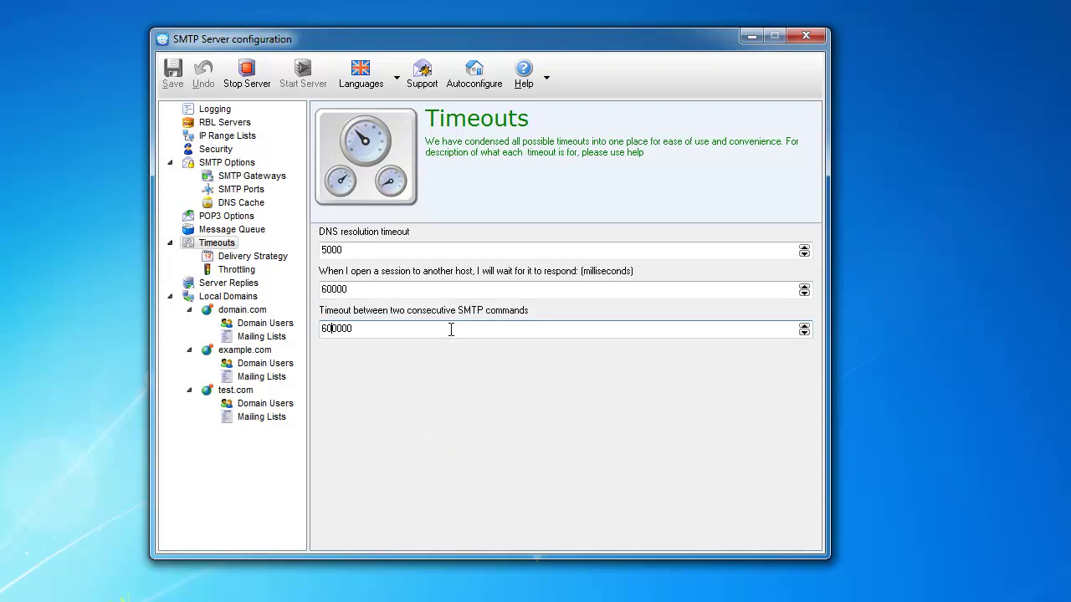
mouse_move(447, 333)
left_click(964, 559)
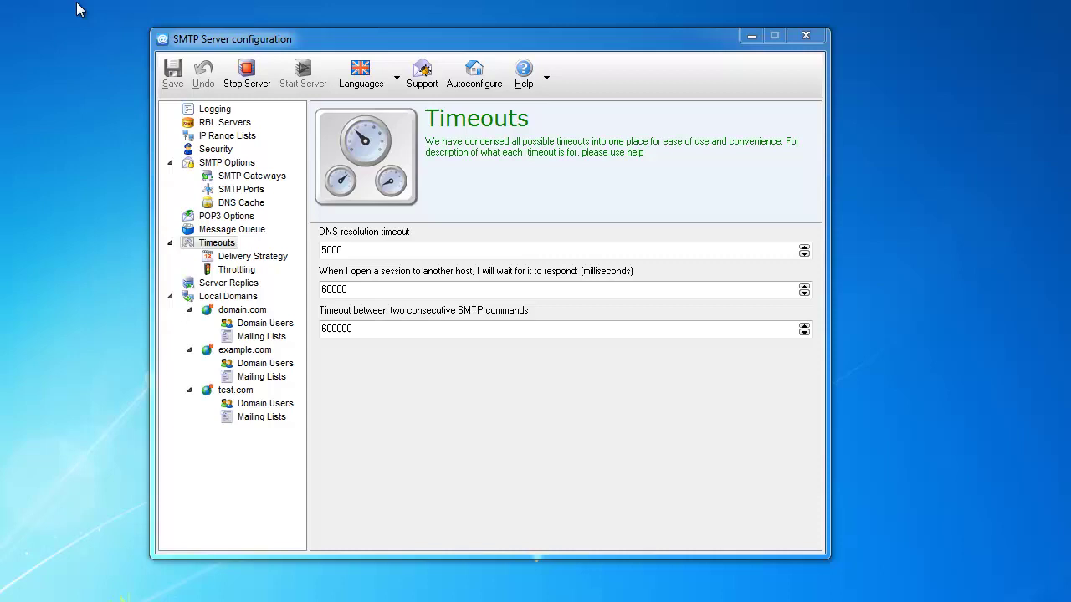
Compare the Security setting for maximal number of connections to the server with the timeout between consecutive SMTP commands.
left_click(203, 150)
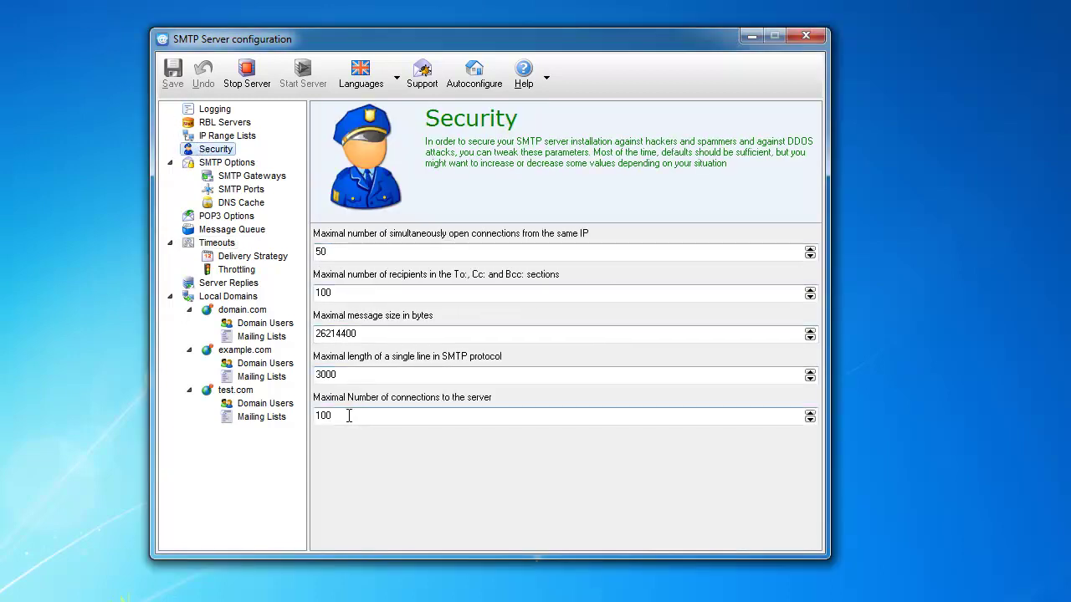
left_click_drag(344, 416, 315, 418)
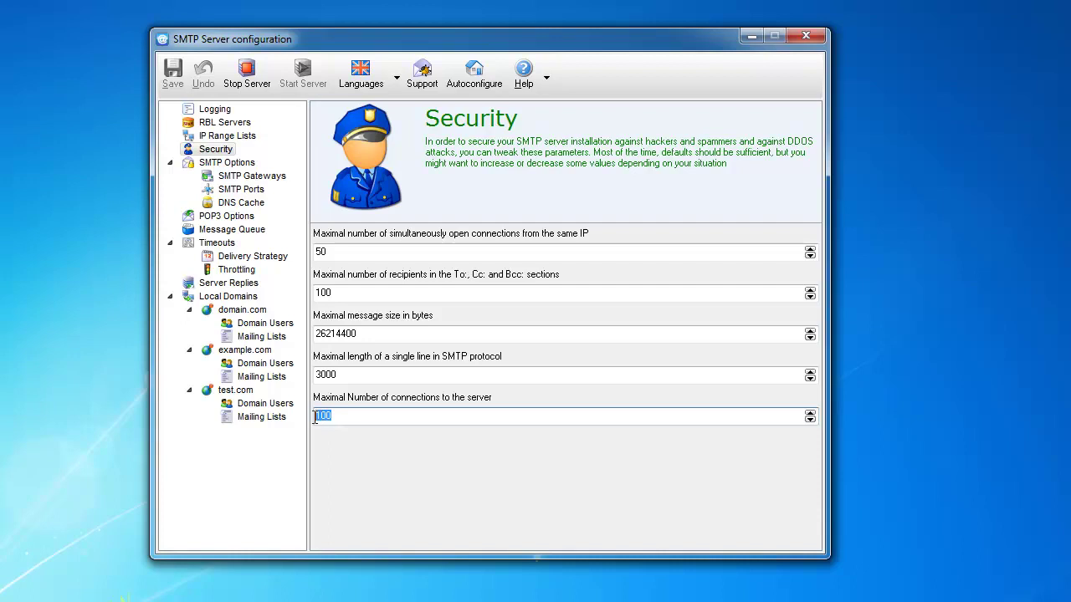
left_click(337, 416)
mouse_move(337, 416)
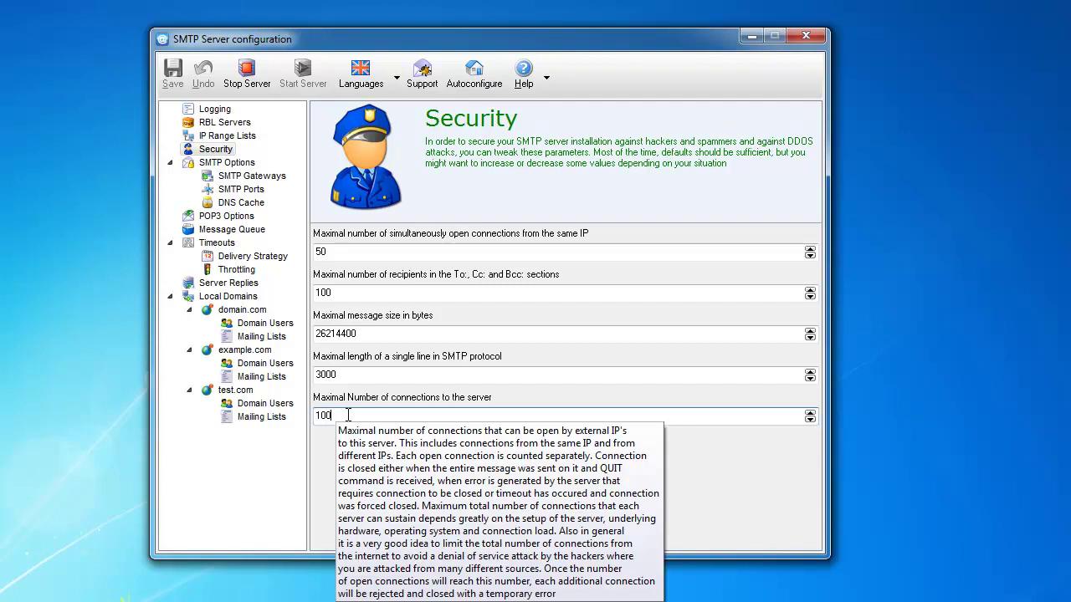
left_click(219, 243)
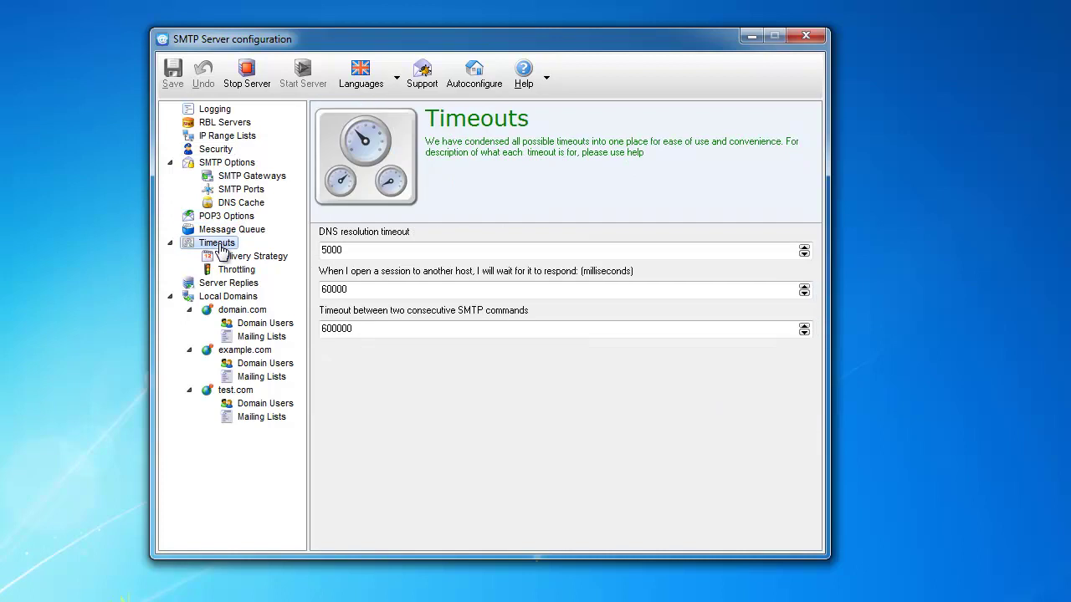
left_click(365, 328)
mouse_move(365, 327)
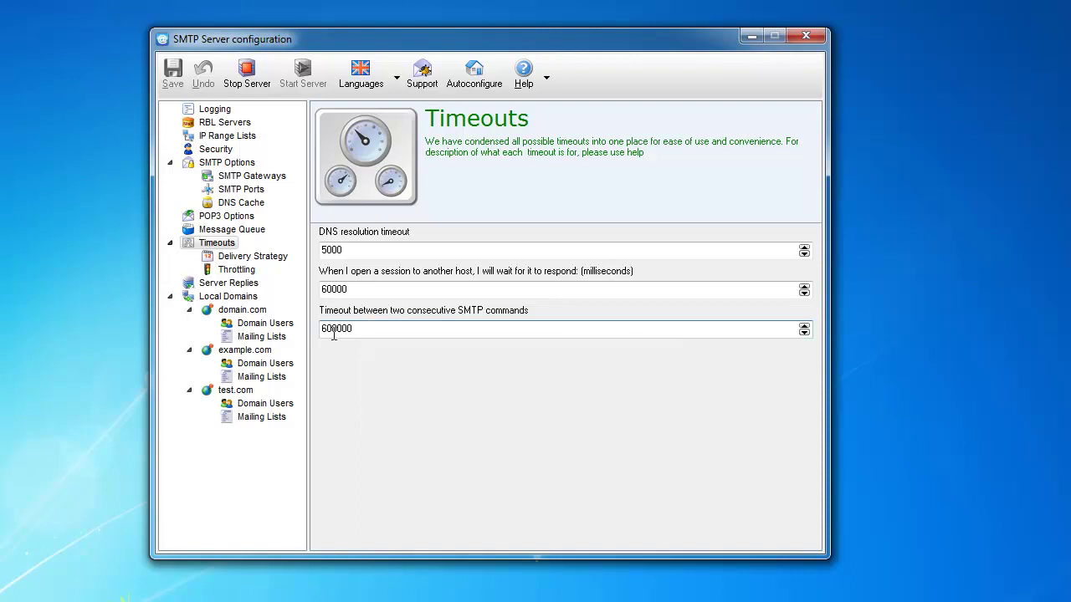
mouse_move(334, 334)
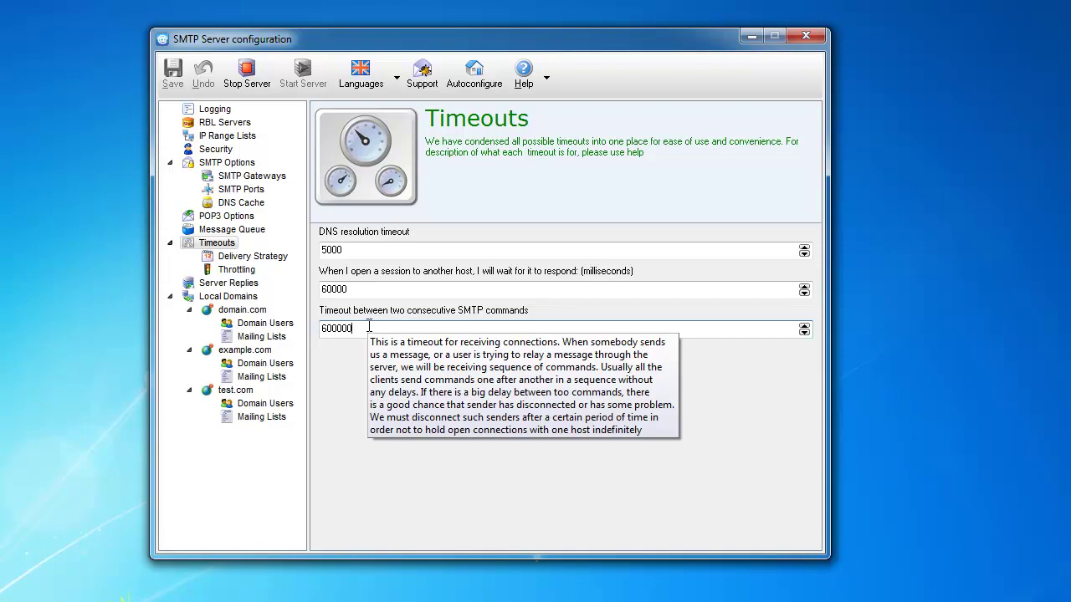
In the Delivery Strategy settings, set the number of connection retries on each priority to 5.
left_click(222, 260)
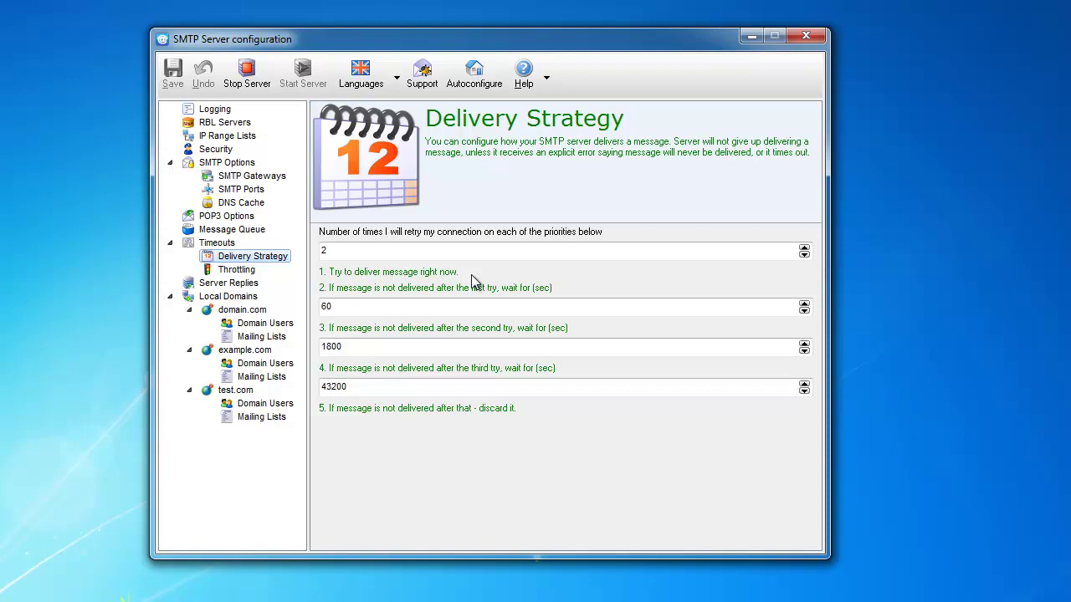
left_click(352, 250)
double_click(334, 252)
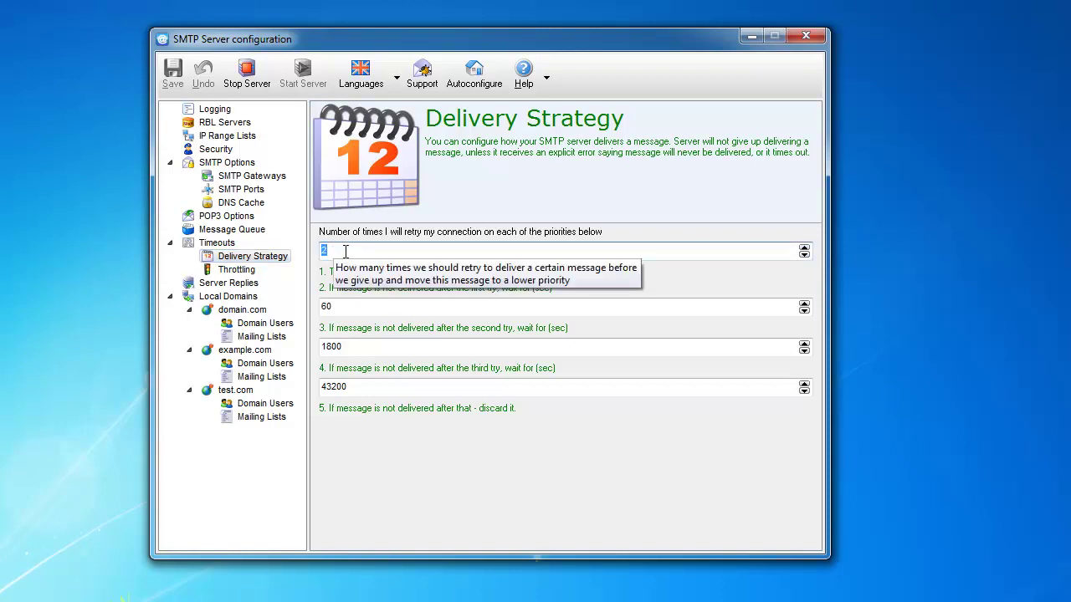
left_click(345, 251)
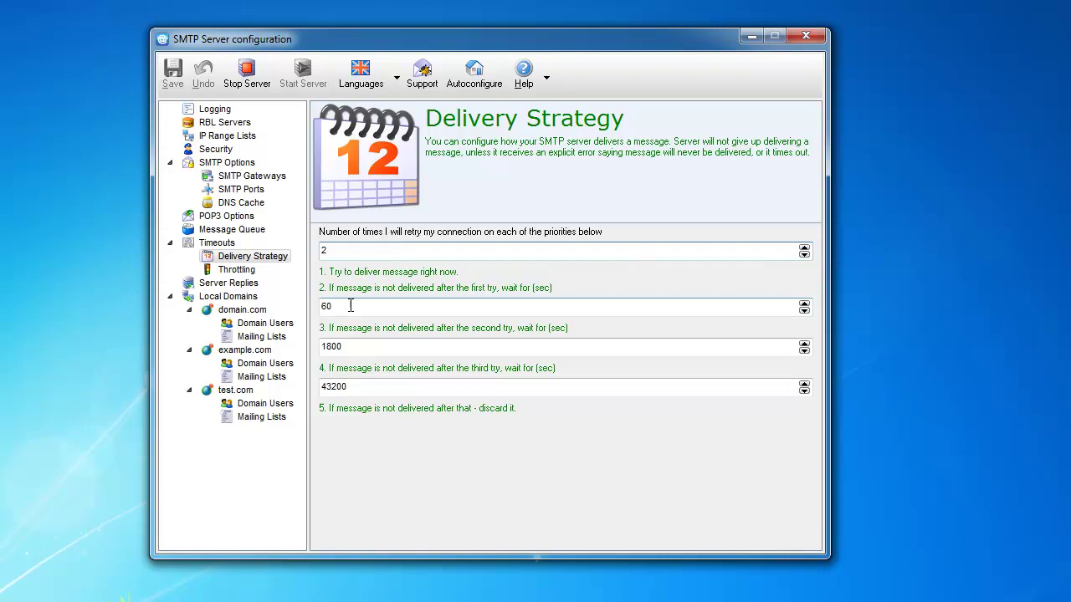
left_click_drag(350, 306, 314, 308)
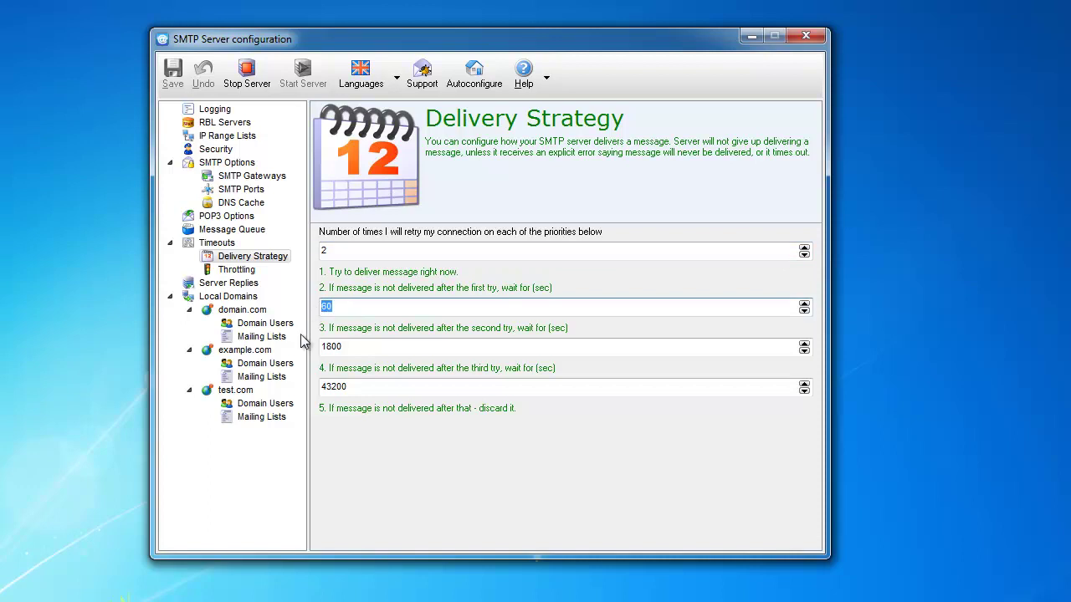
left_click(354, 304)
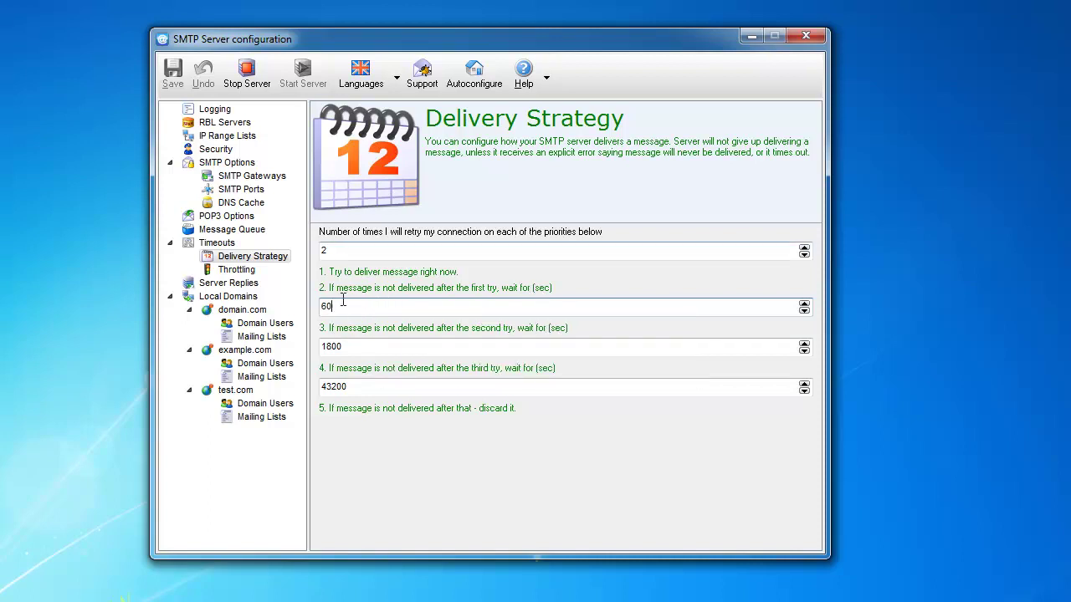
left_click(331, 250)
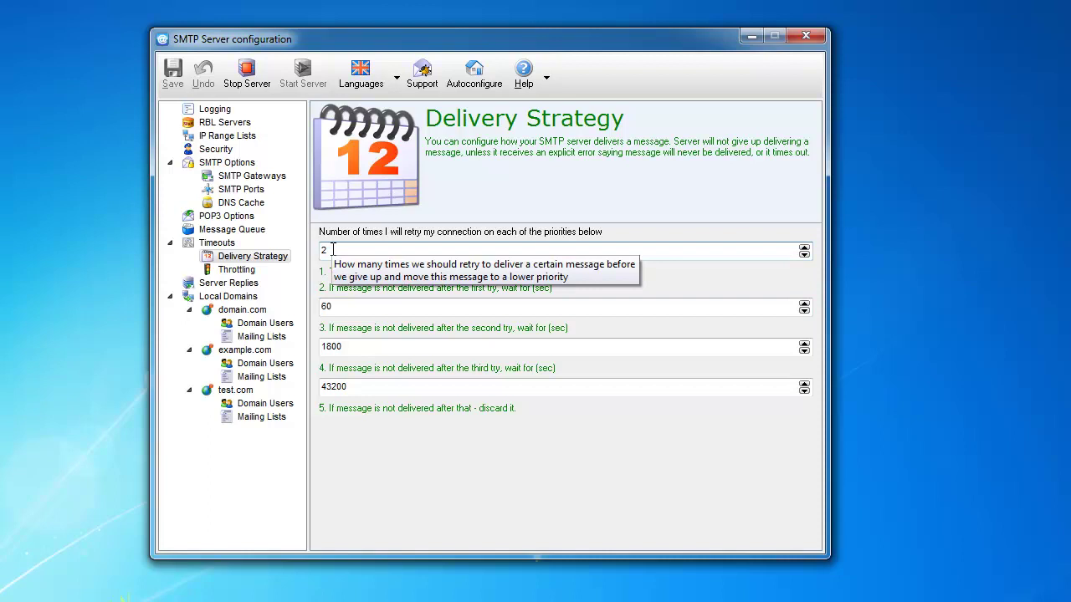
left_click_drag(332, 250, 316, 255)
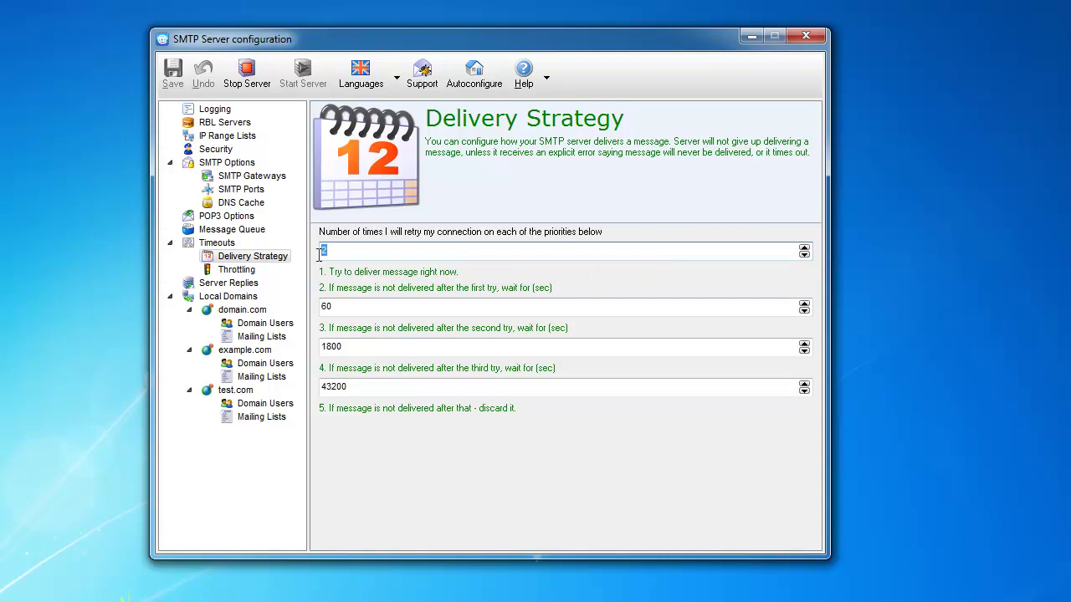
left_click_drag(353, 249, 316, 250)
type("5")
Examine the Delivery Strategy wait times that apply after the first, second and third failed delivery tries.
left_click(356, 306)
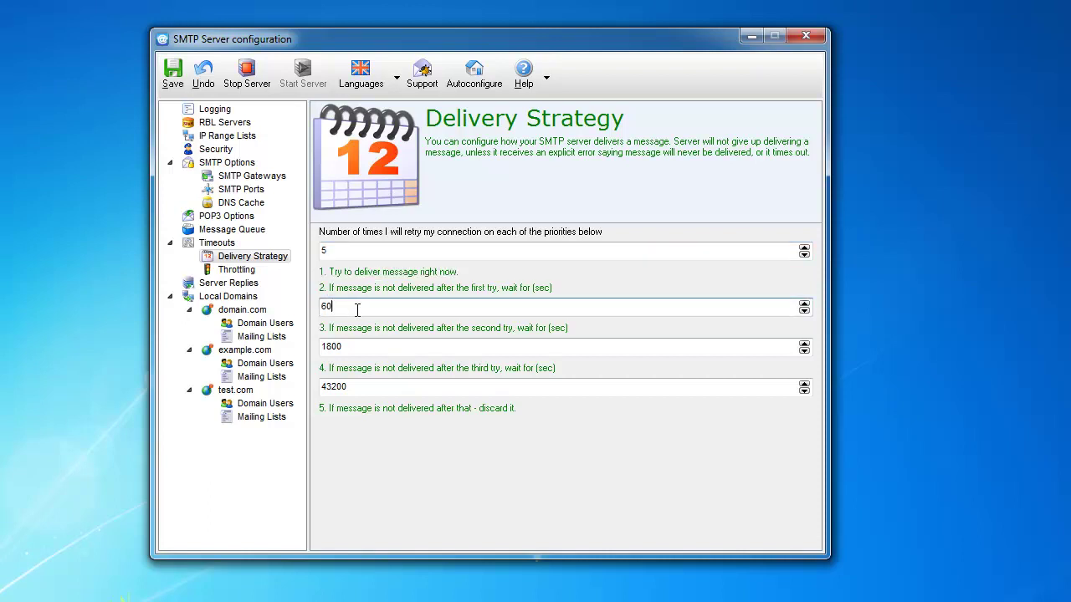
left_click_drag(362, 306, 309, 306)
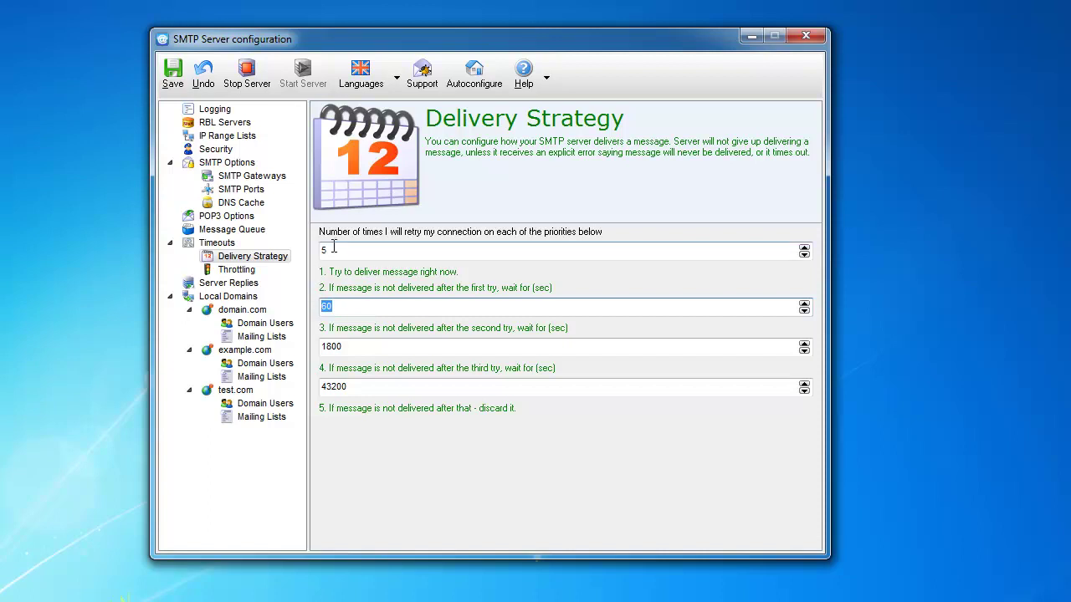
left_click(343, 308)
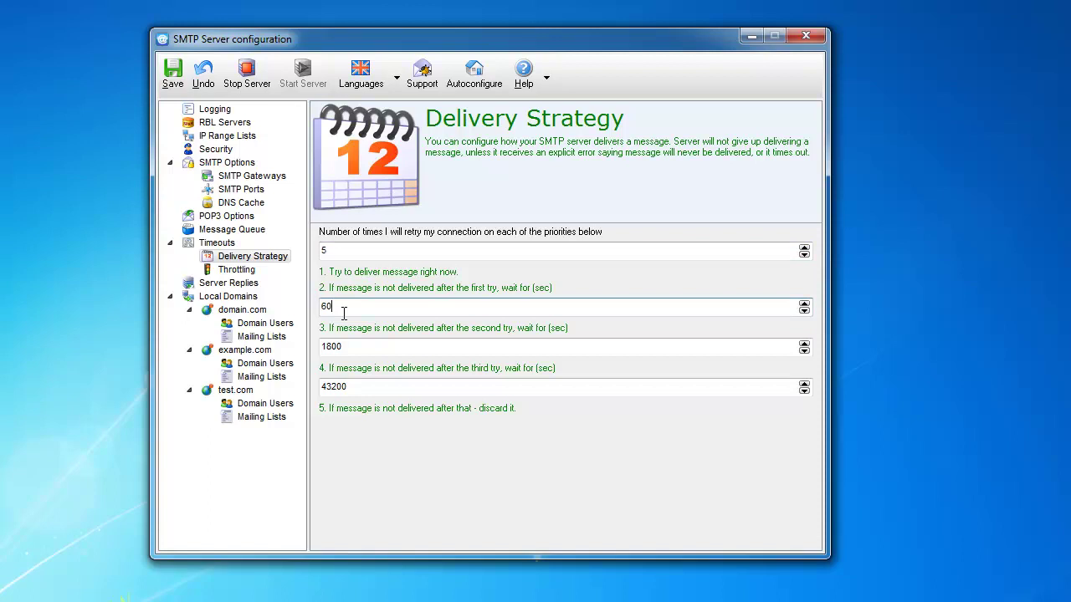
mouse_move(343, 309)
left_click(378, 350)
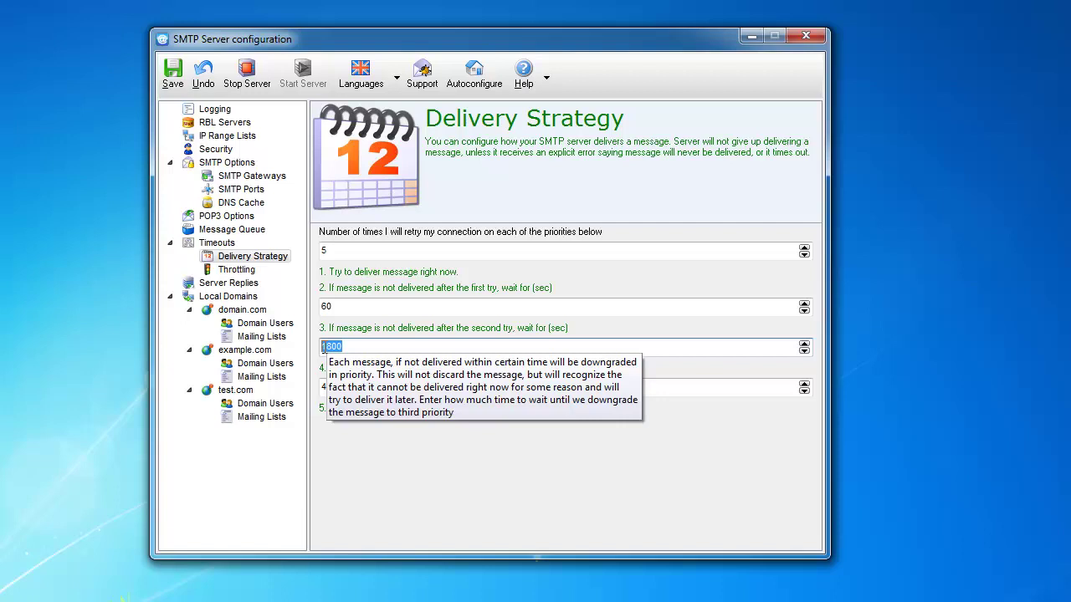
left_click(351, 346)
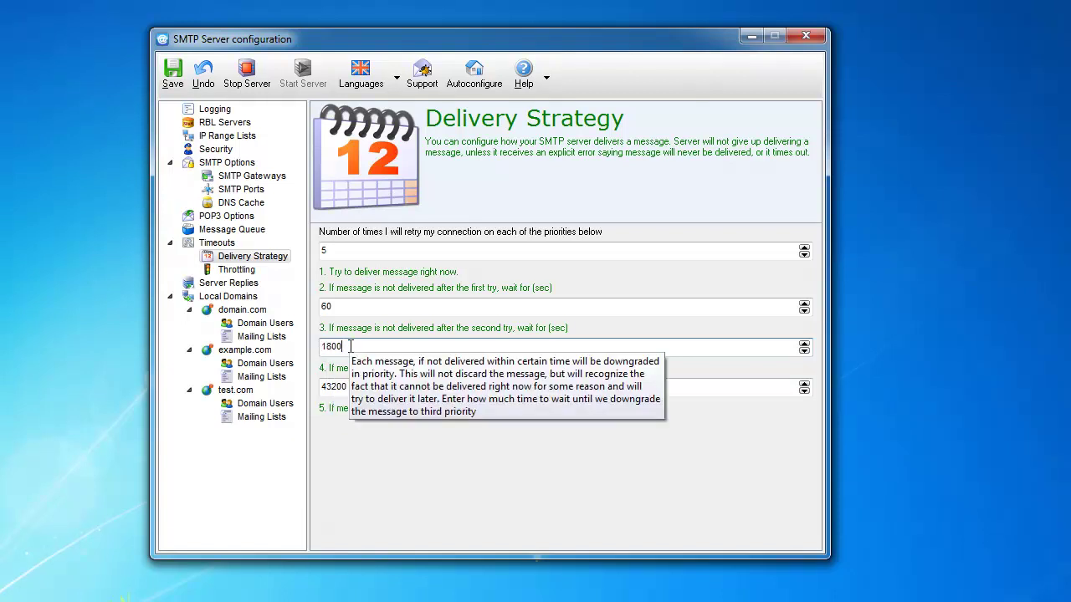
left_click(352, 252)
left_click(351, 346)
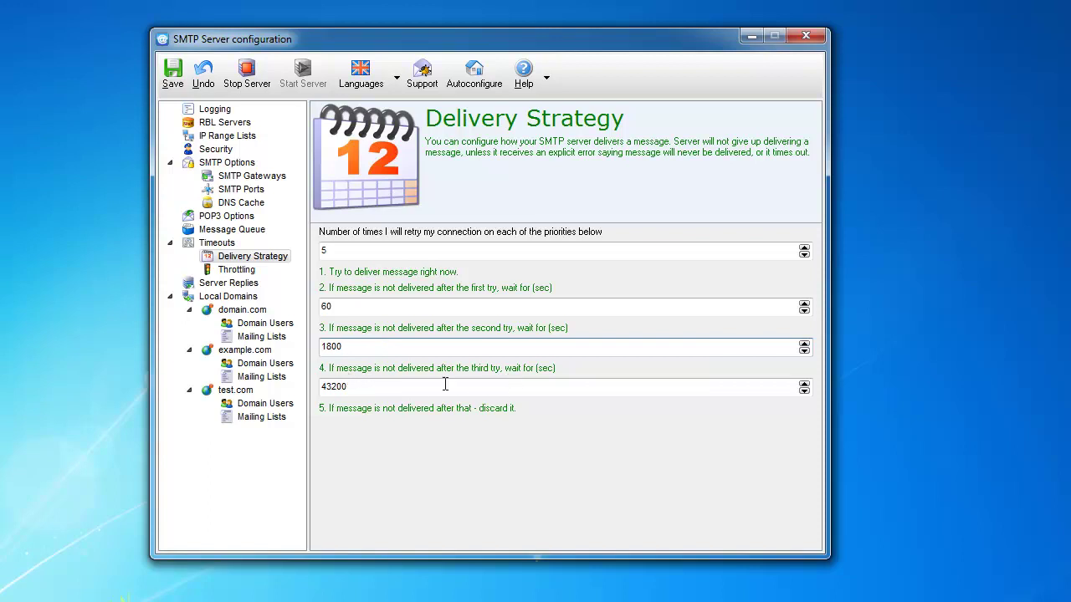
left_click(365, 388)
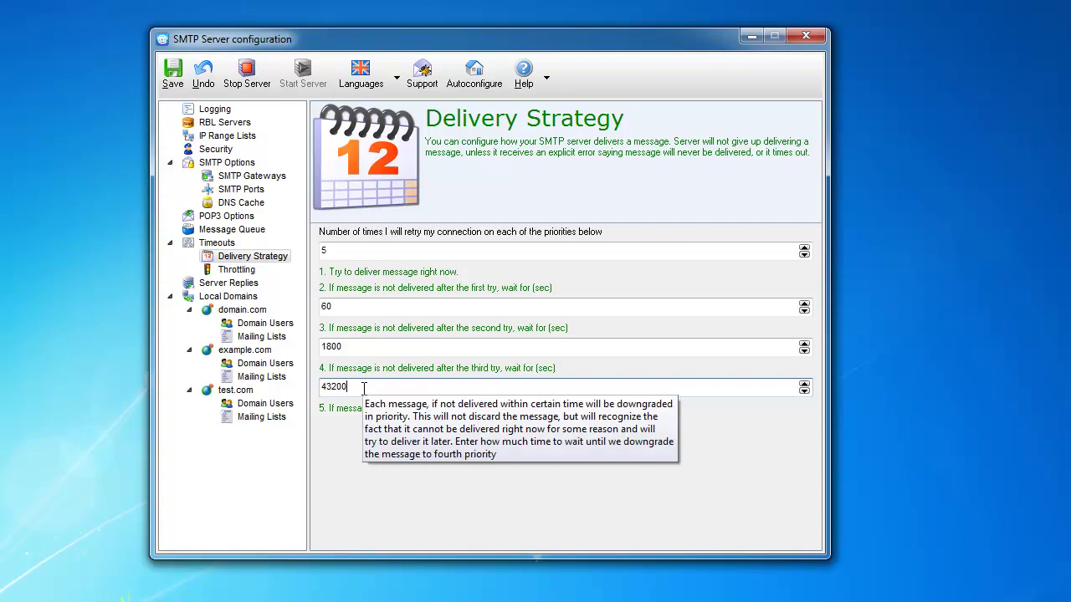
mouse_move(333, 387)
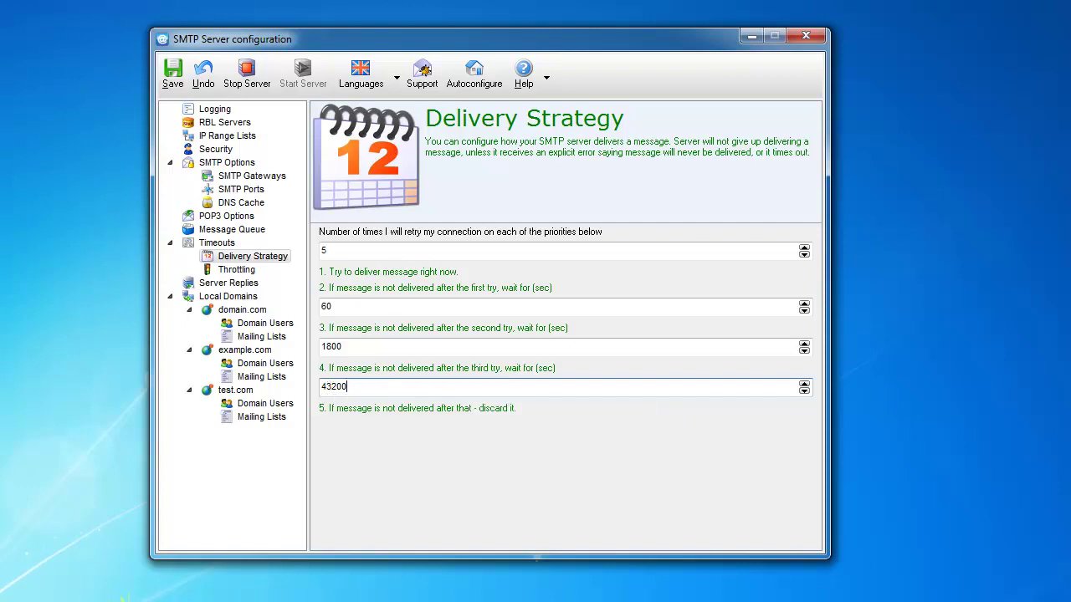
Review how the wait after the third failed try relates to the first and second waits that downgrade a message's priority.
left_click(851, 555)
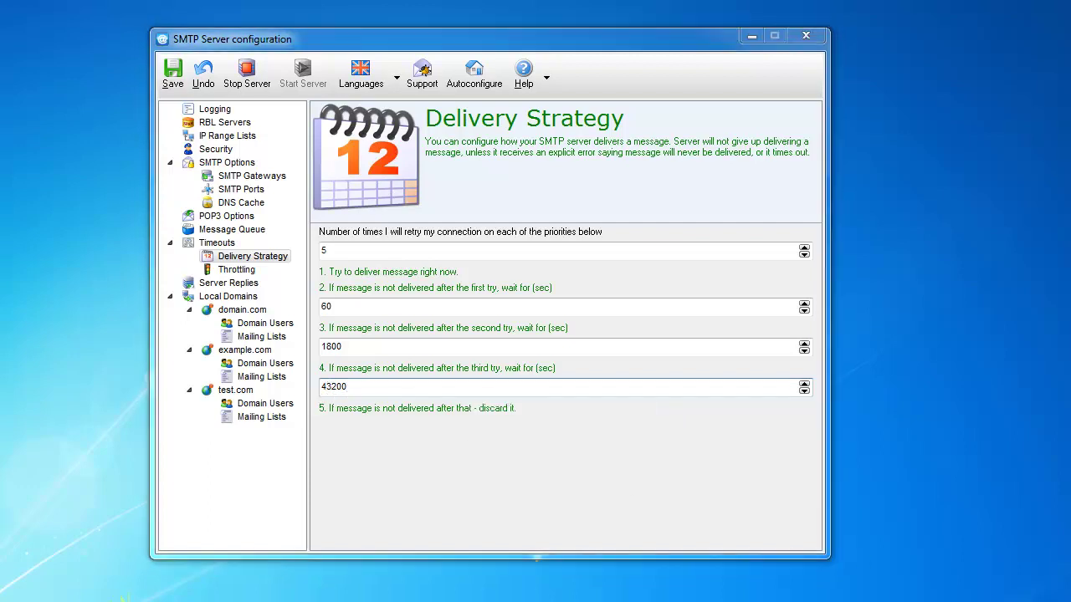
left_click(373, 385)
mouse_move(367, 387)
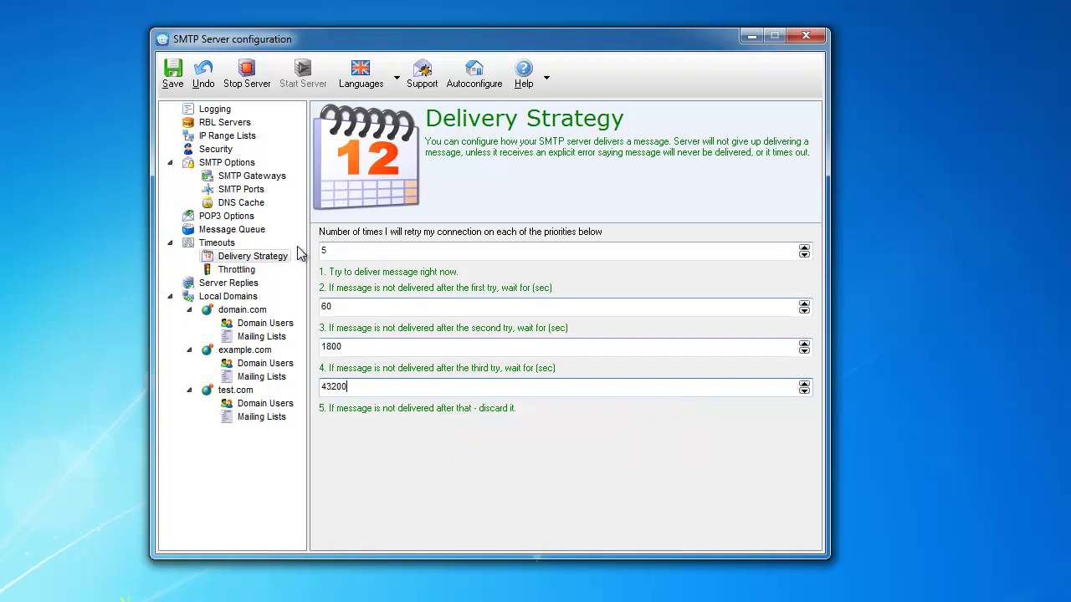
mouse_move(355, 257)
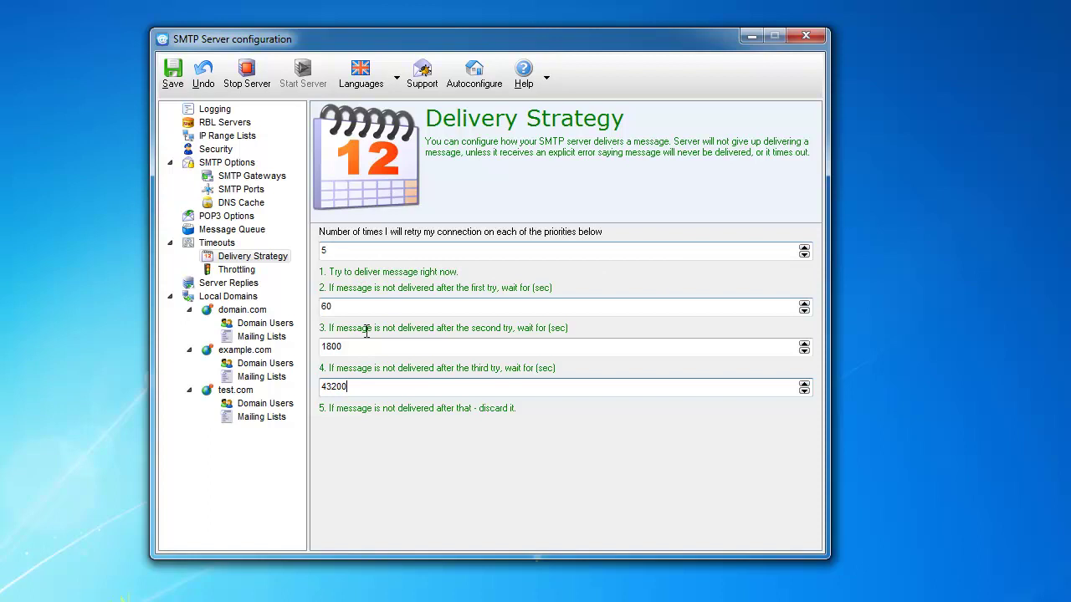
left_click(373, 390)
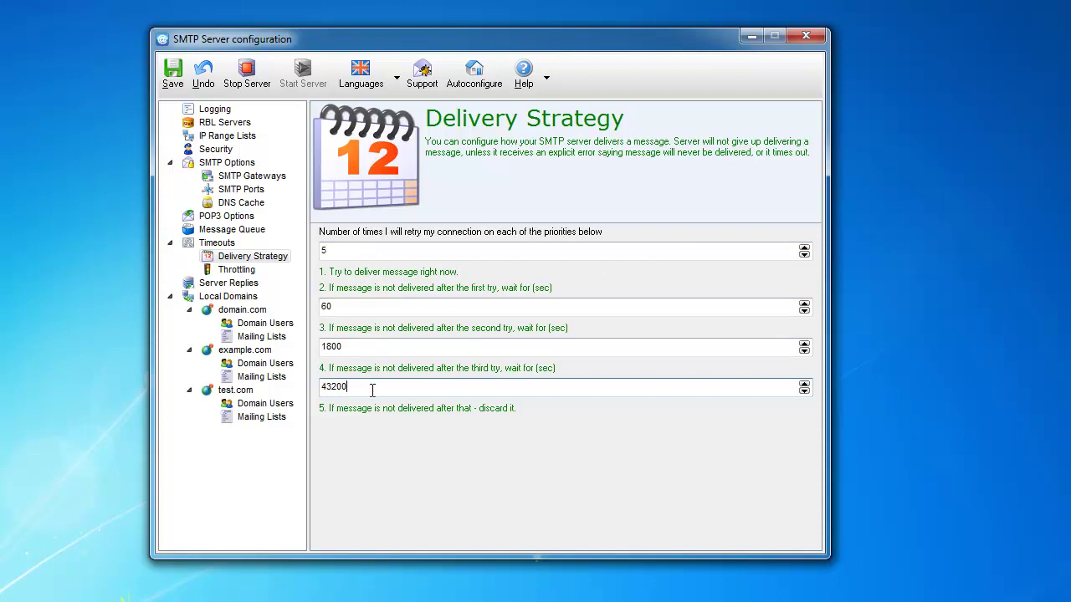
mouse_move(372, 389)
left_click(400, 307)
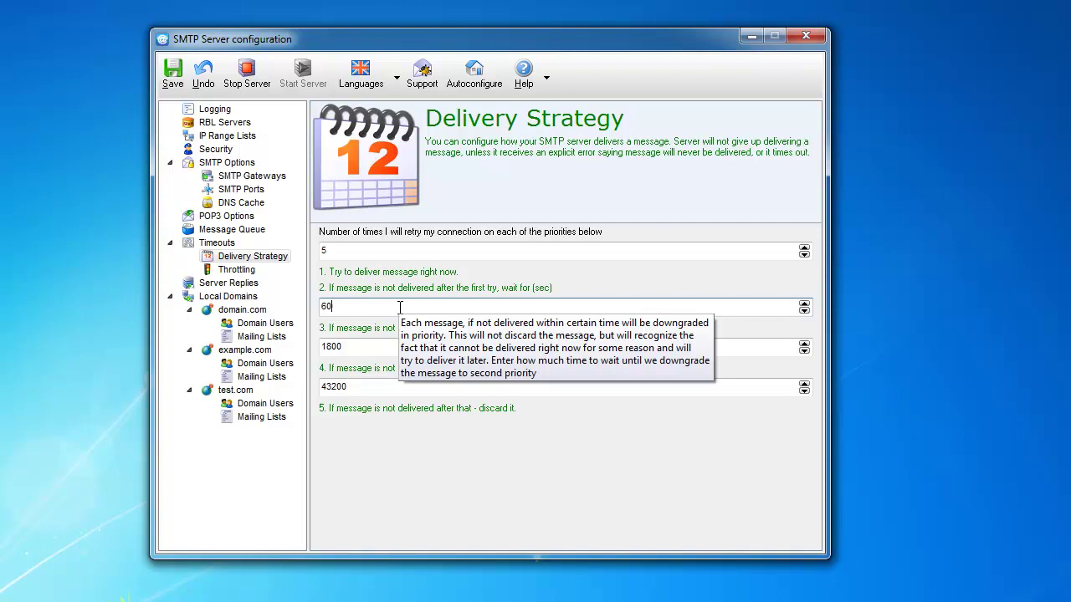
left_click(351, 346)
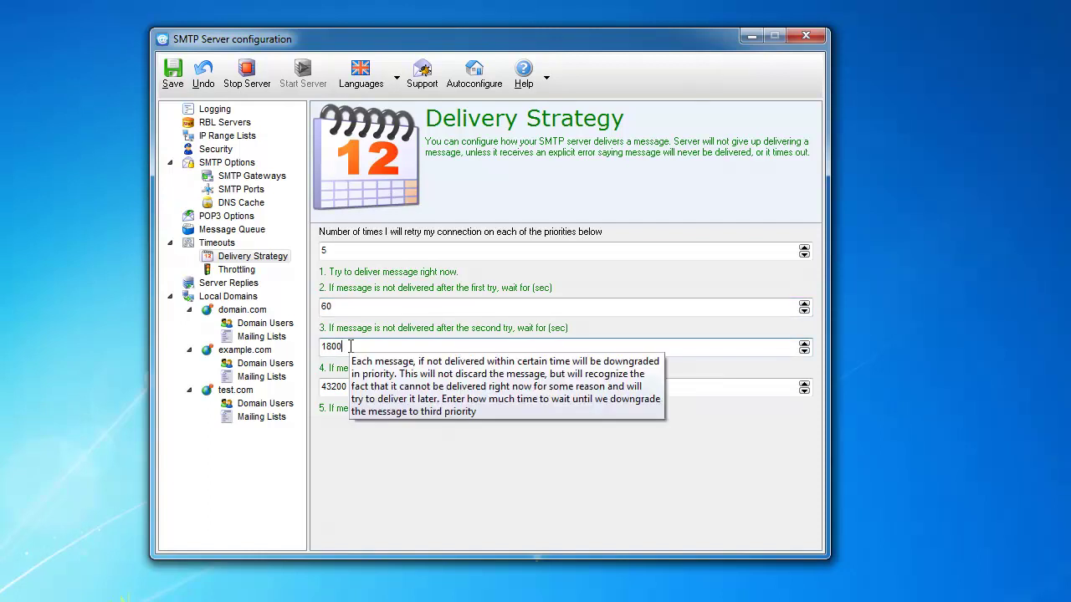
left_click(366, 386)
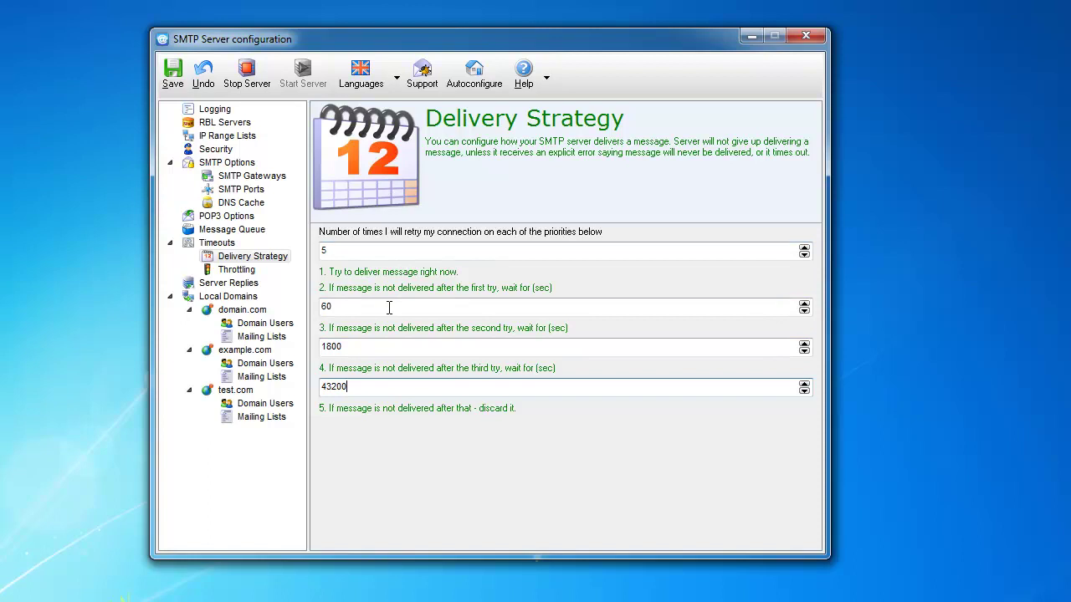
mouse_move(389, 308)
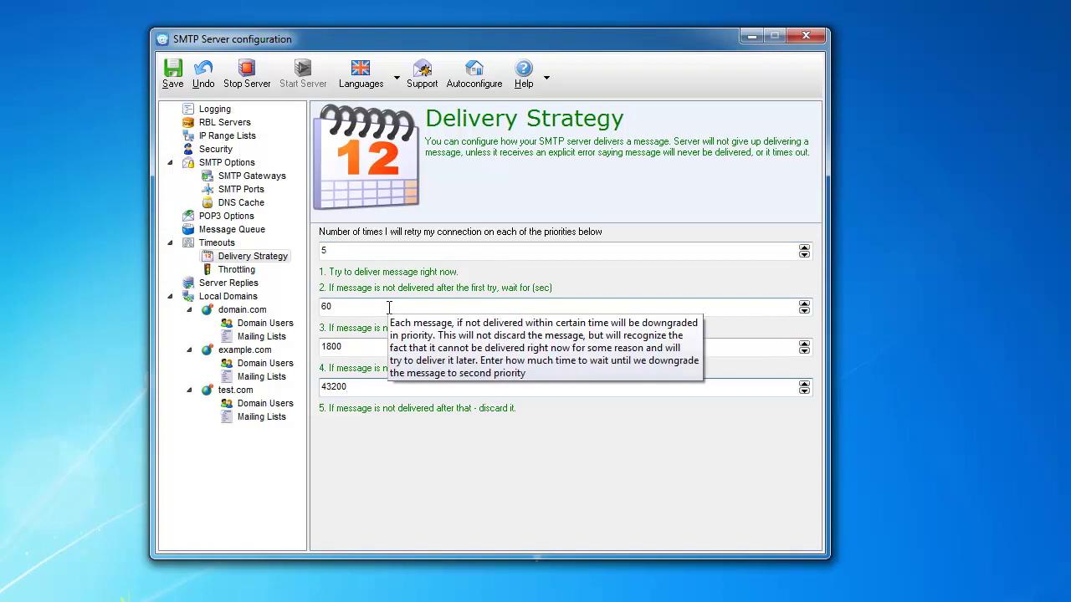
In the Throttling settings, examine the number of milliseconds to throttle, the unsent message threshold and the Enable Throttling option.
left_click(226, 273)
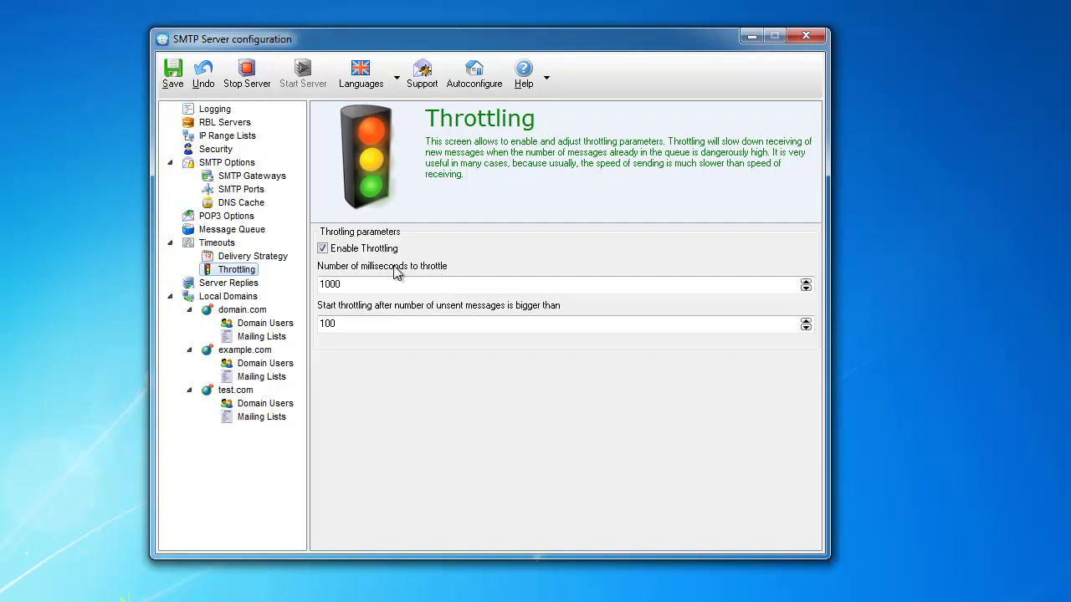
left_click(375, 286)
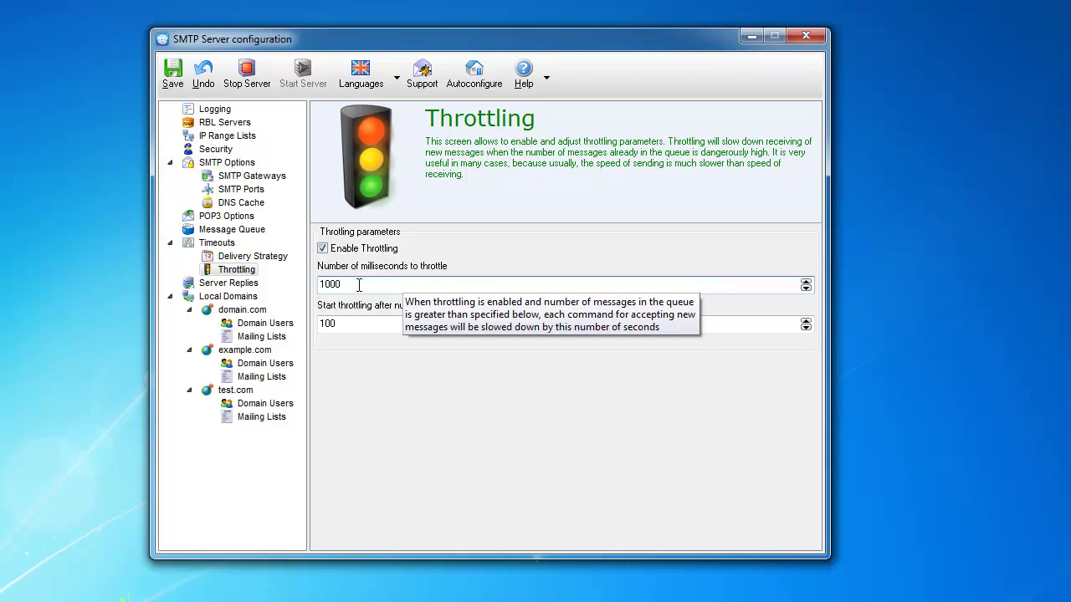
left_click(347, 321)
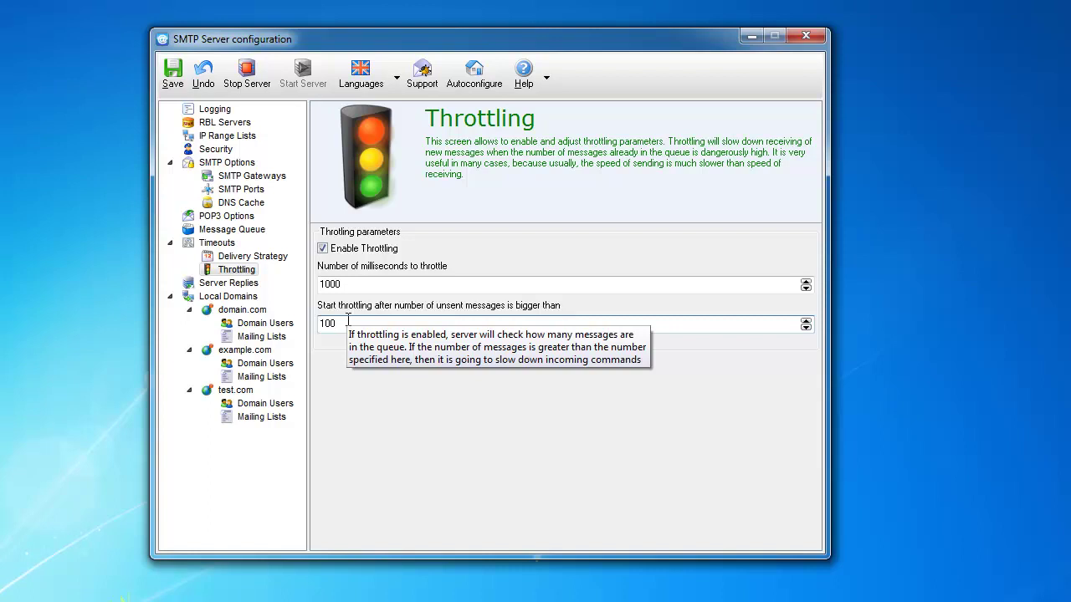
left_click(348, 323)
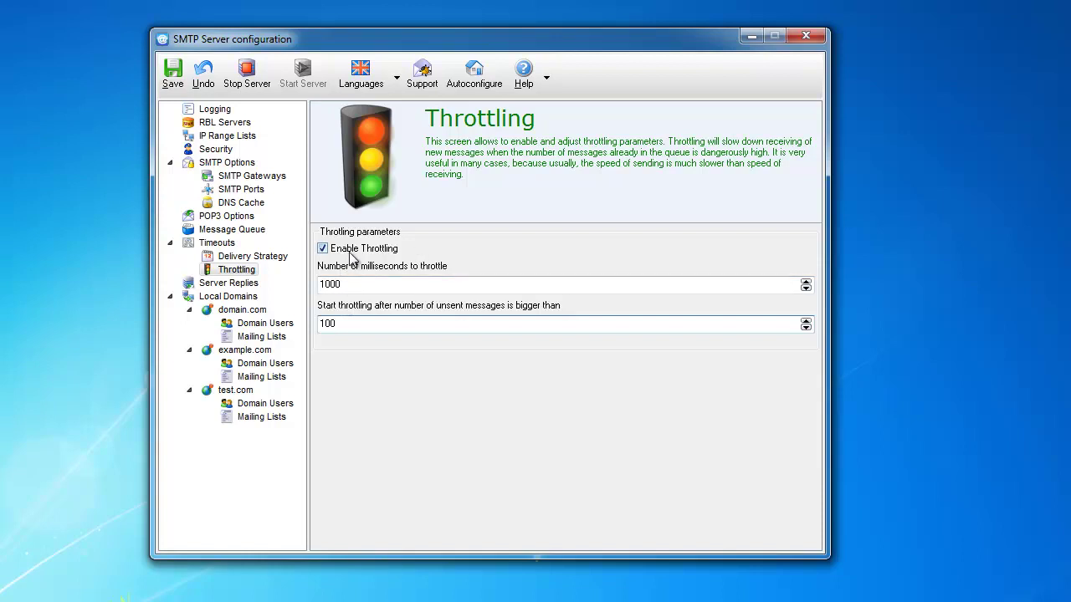
mouse_move(359, 258)
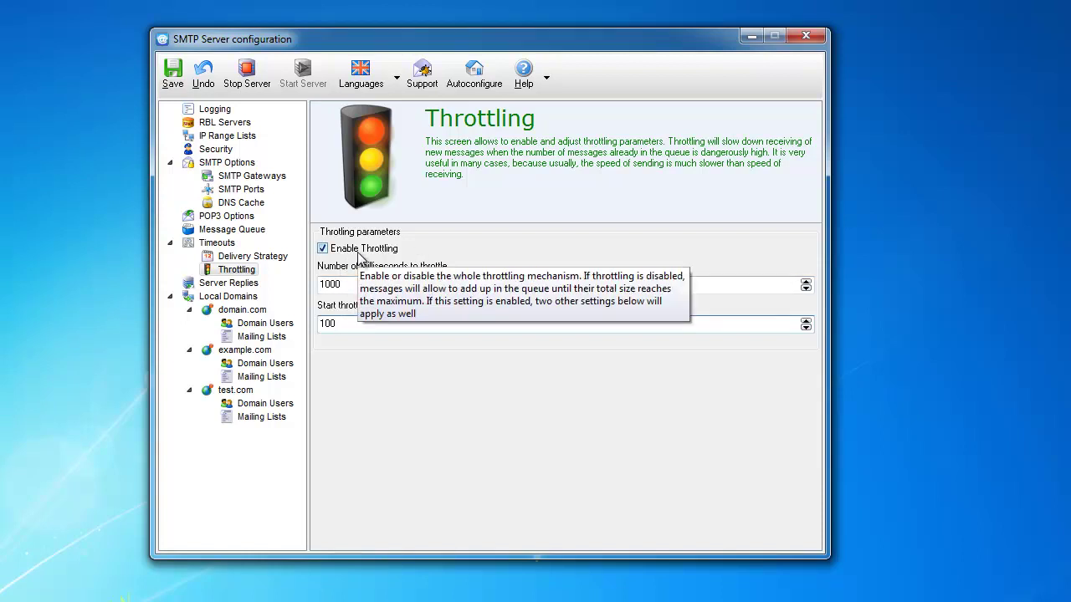